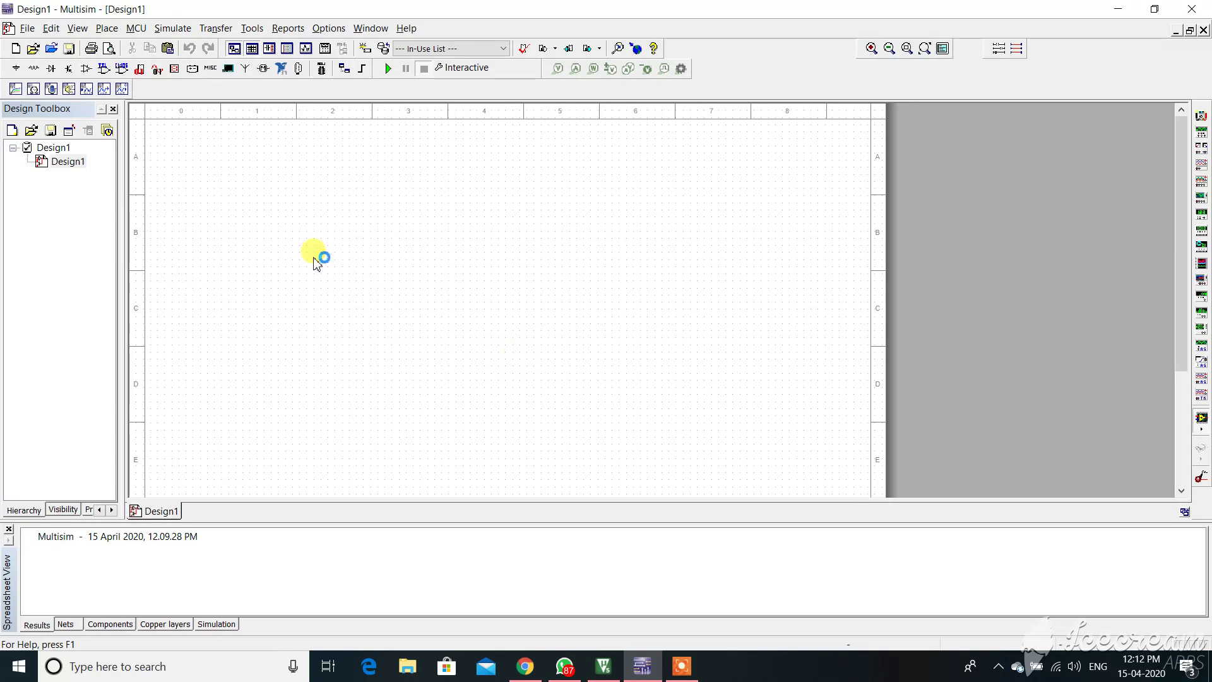
# Search the component database for 8051 and select it for placement.
pyautogui.click(107, 28)
pyautogui.click(129, 47)
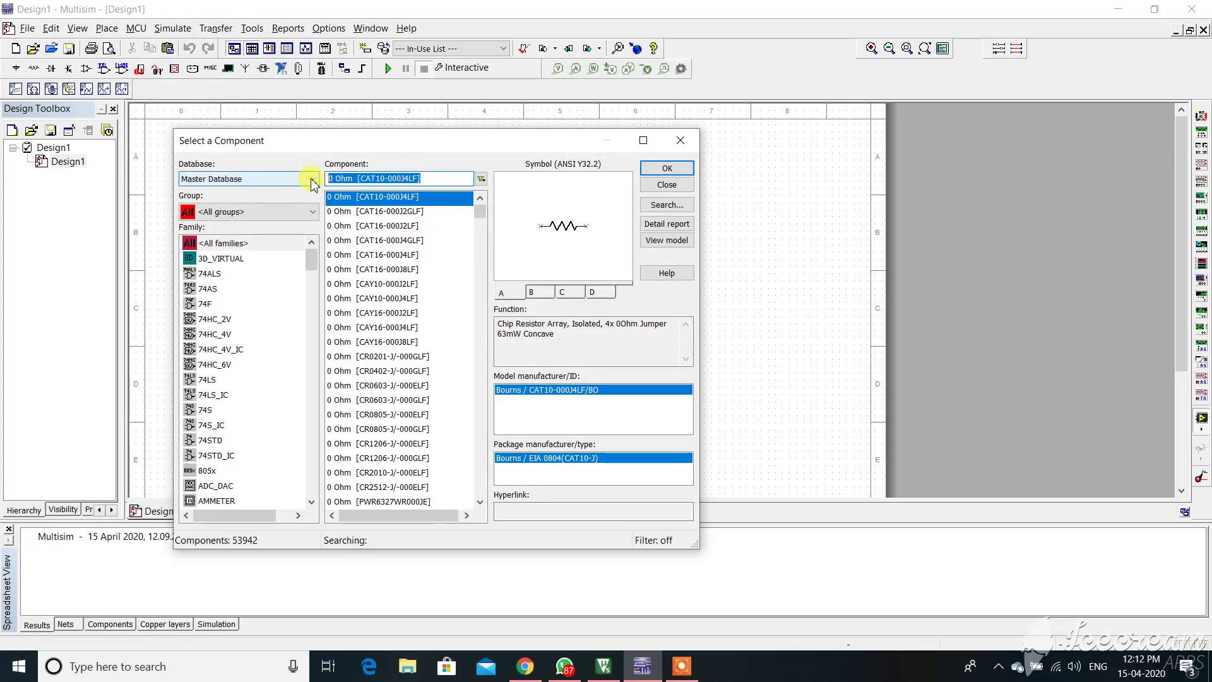
pyautogui.write('8')
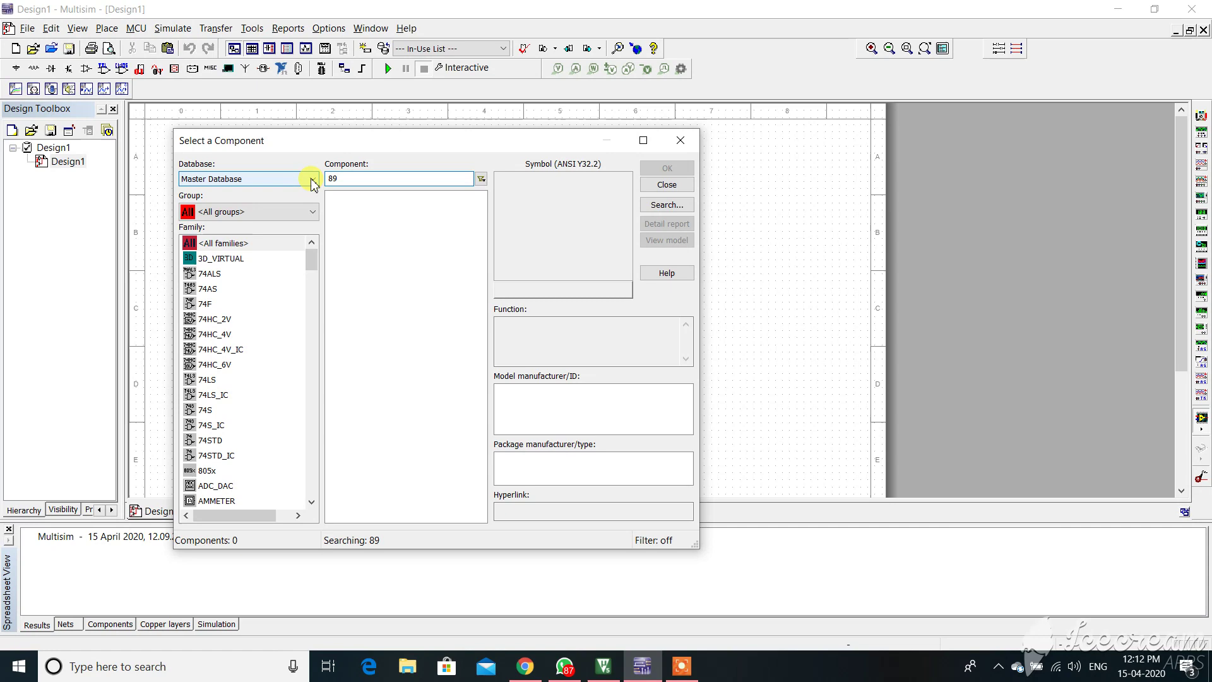
pyautogui.write('051')
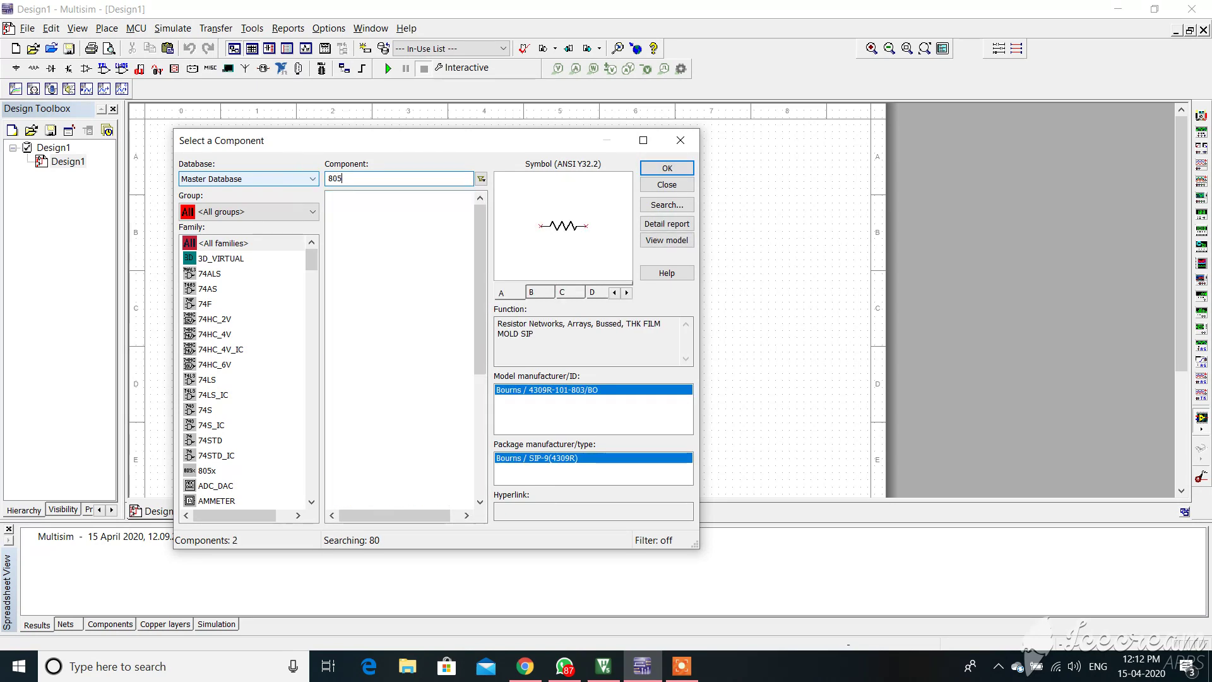
pyautogui.click(363, 198)
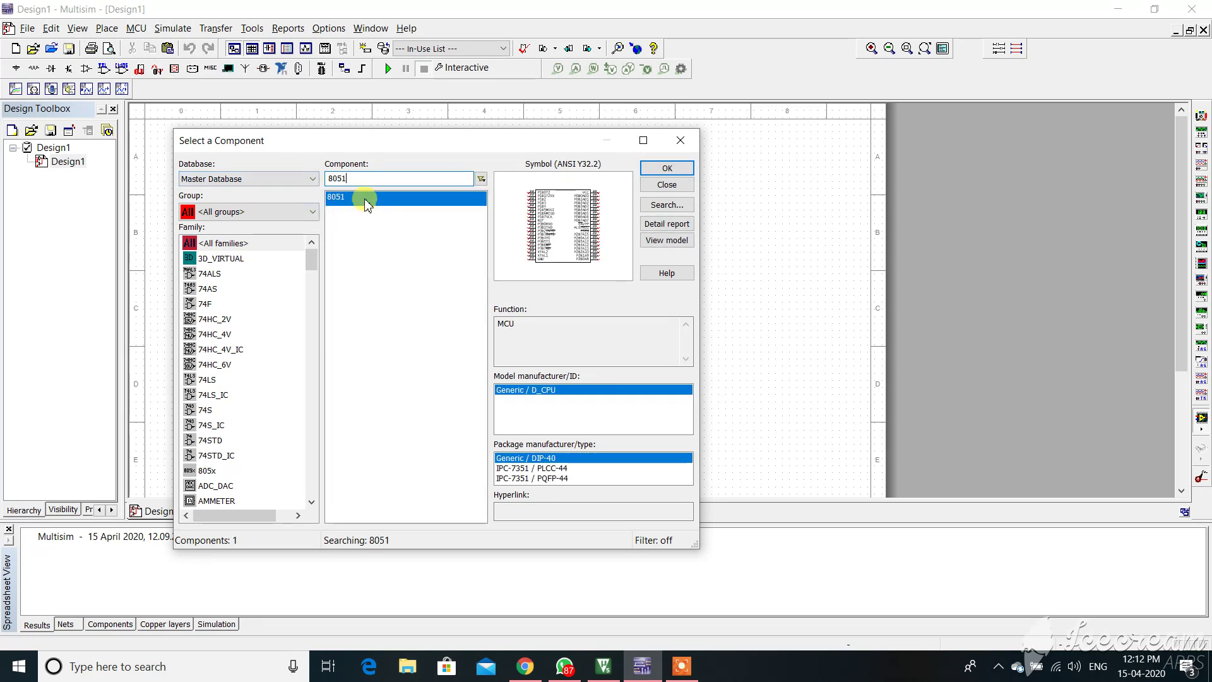
pyautogui.click(667, 168)
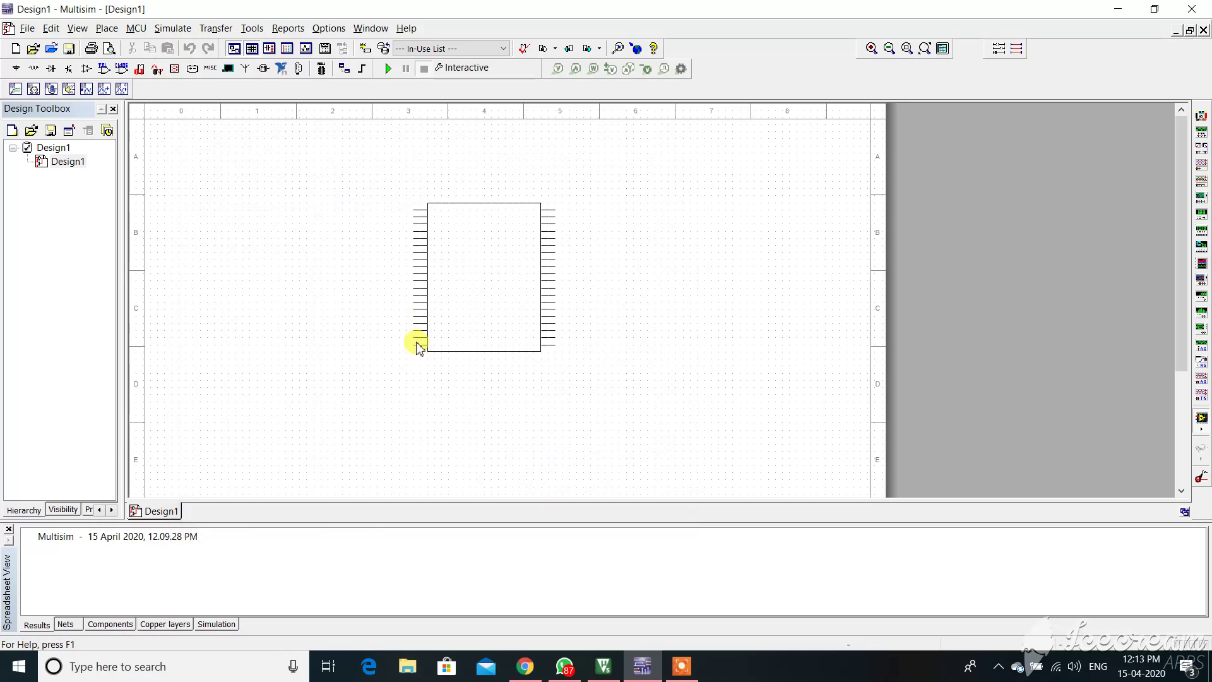
# Drop the 8051 on the sheet and name its MCU workspace led1 after the name-exists error.
pyautogui.click(417, 346)
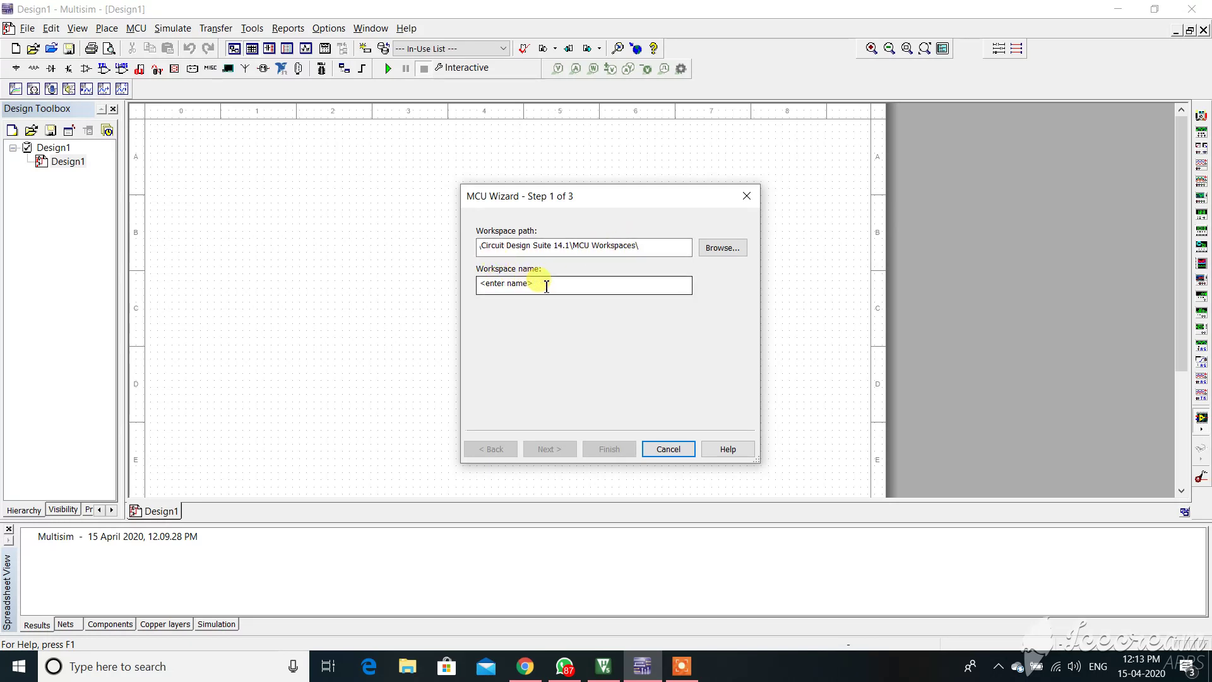
pyautogui.moveTo(546, 286); pyautogui.dragTo(460, 284)
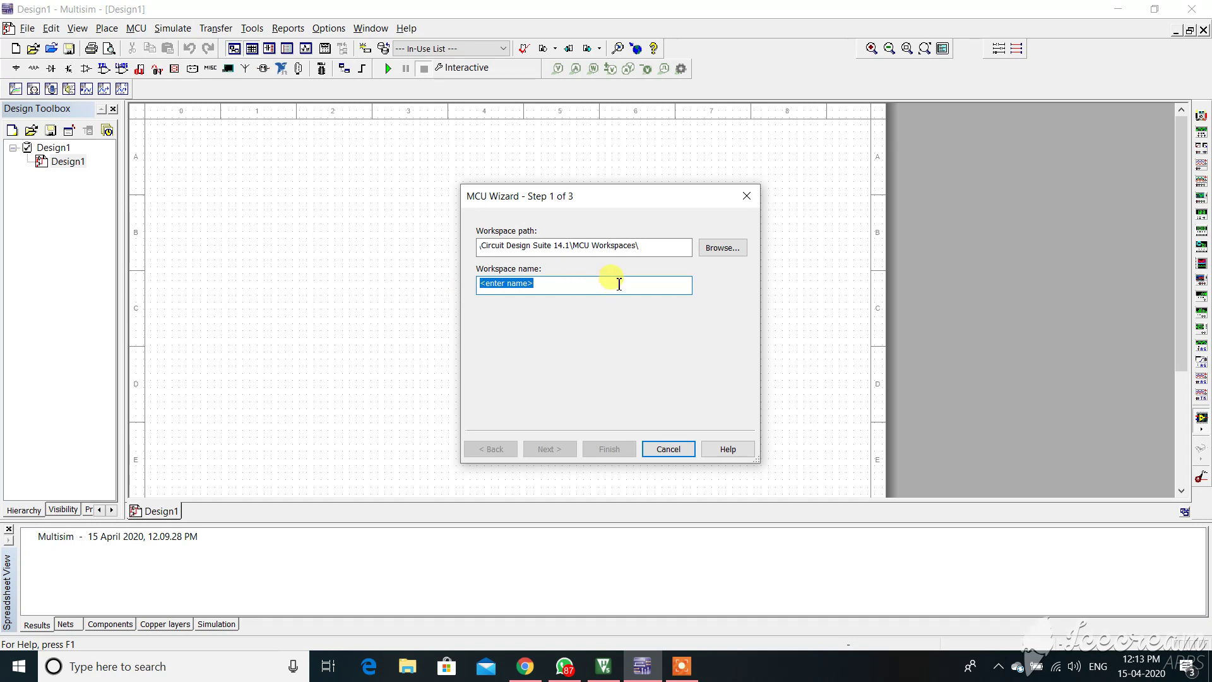
pyautogui.write('led')
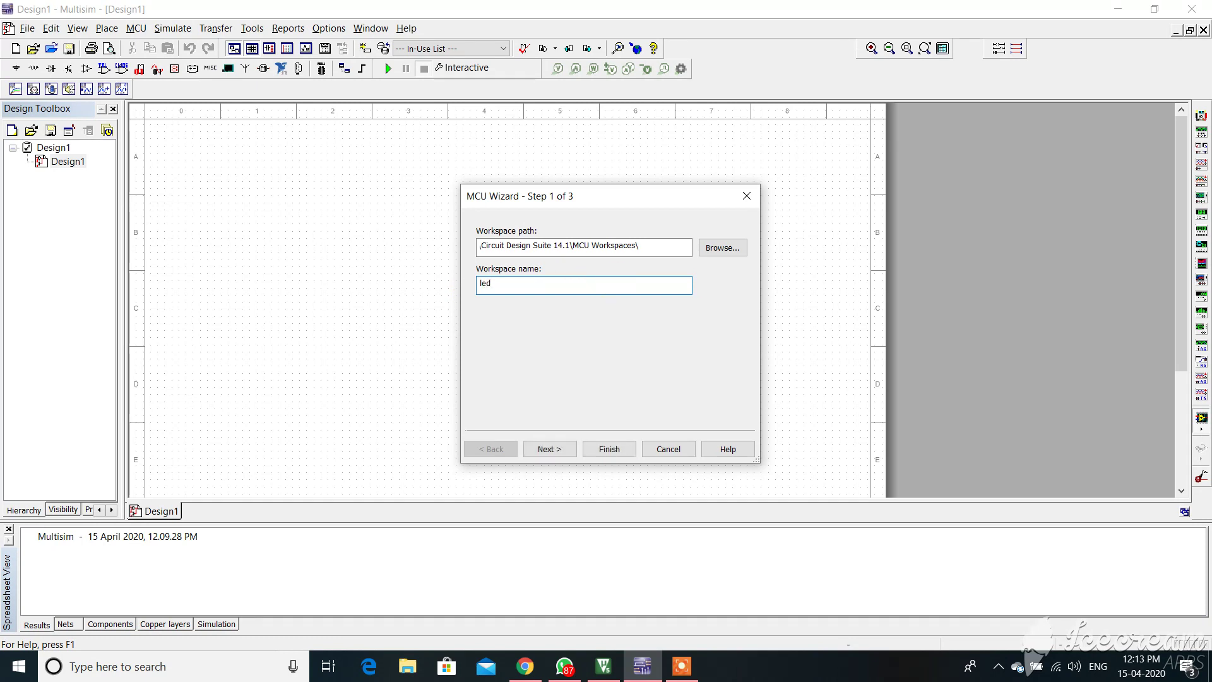
pyautogui.click(549, 450)
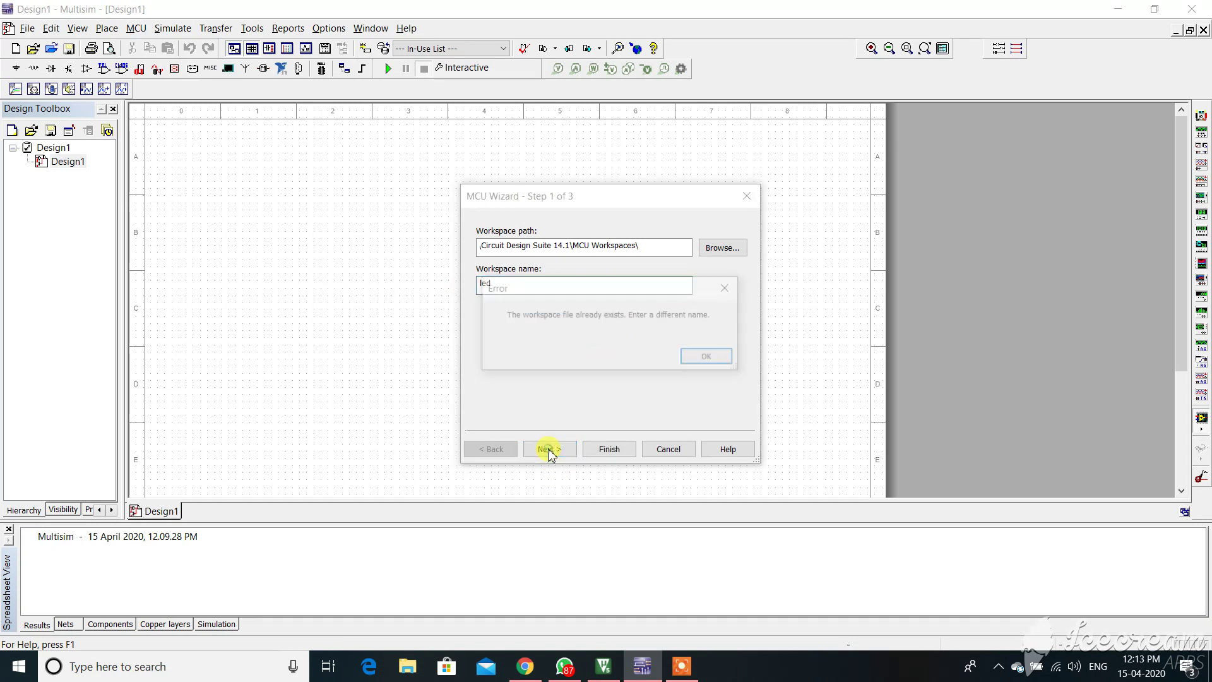
pyautogui.click(703, 358)
pyautogui.click(528, 283)
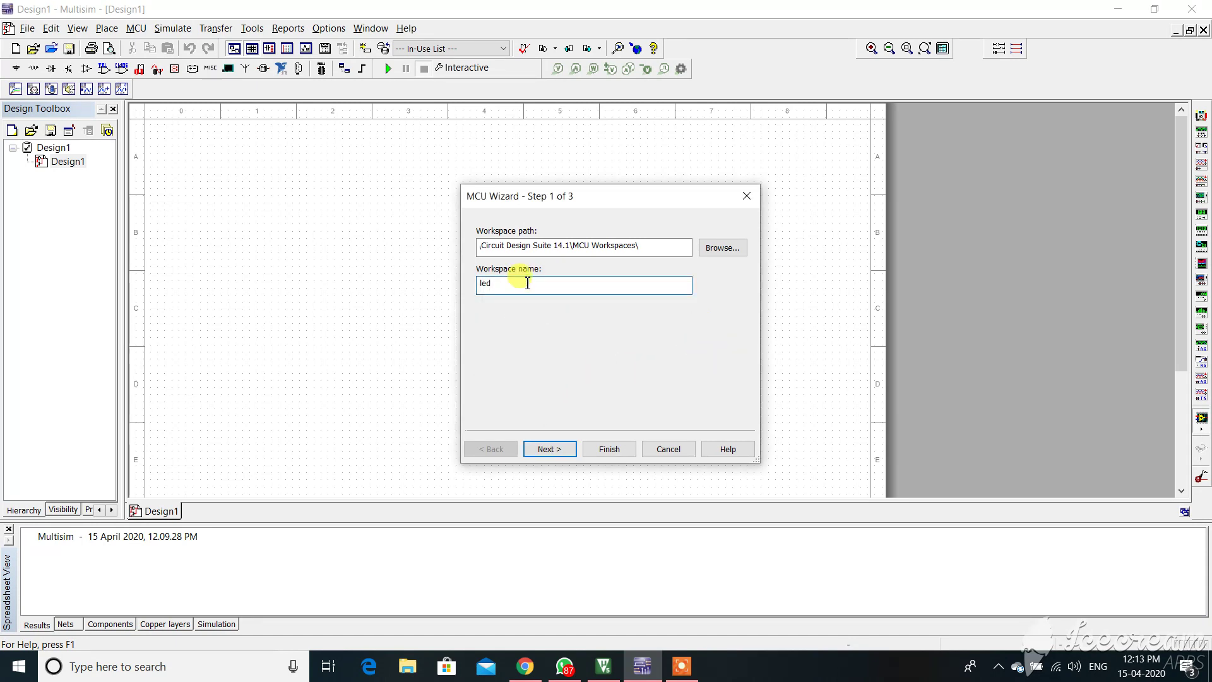
pyautogui.press('BackSpace')
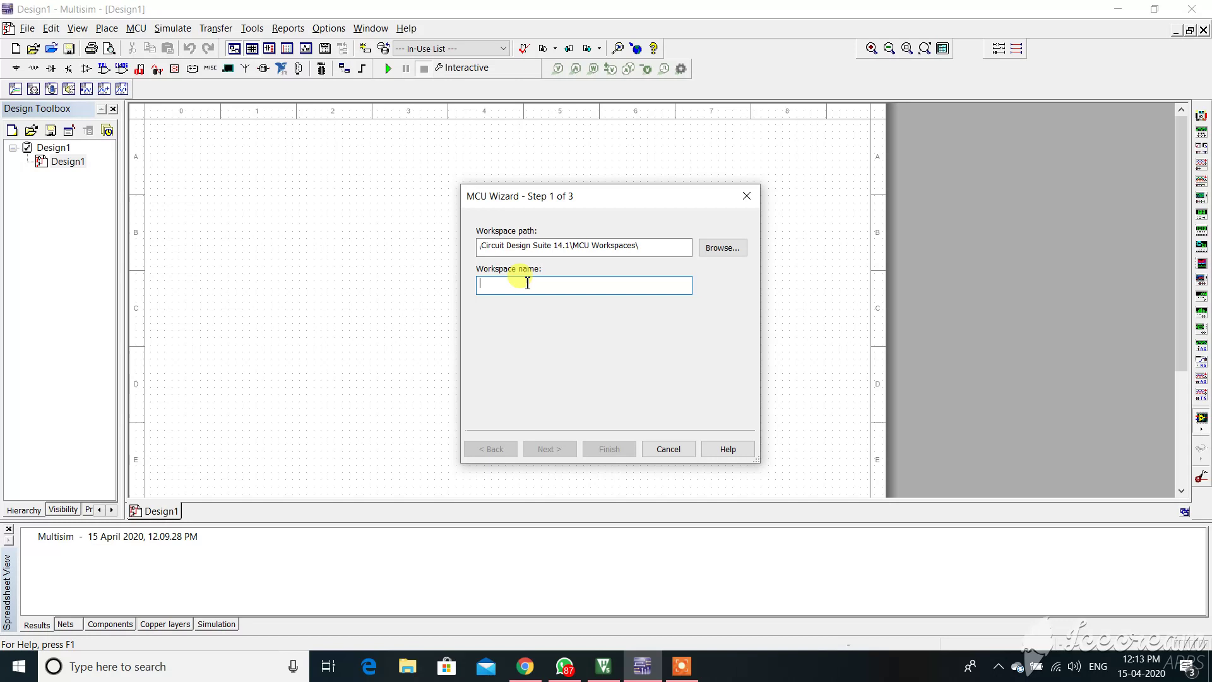
pyautogui.write('led1')
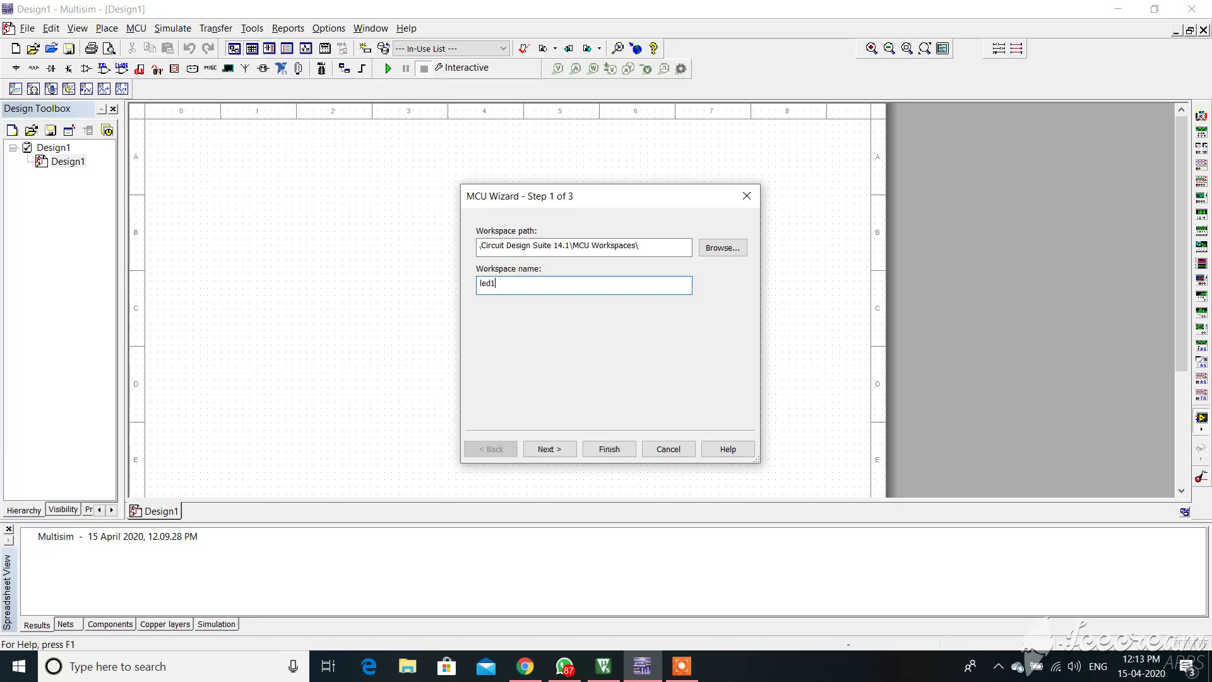
pyautogui.click(549, 448)
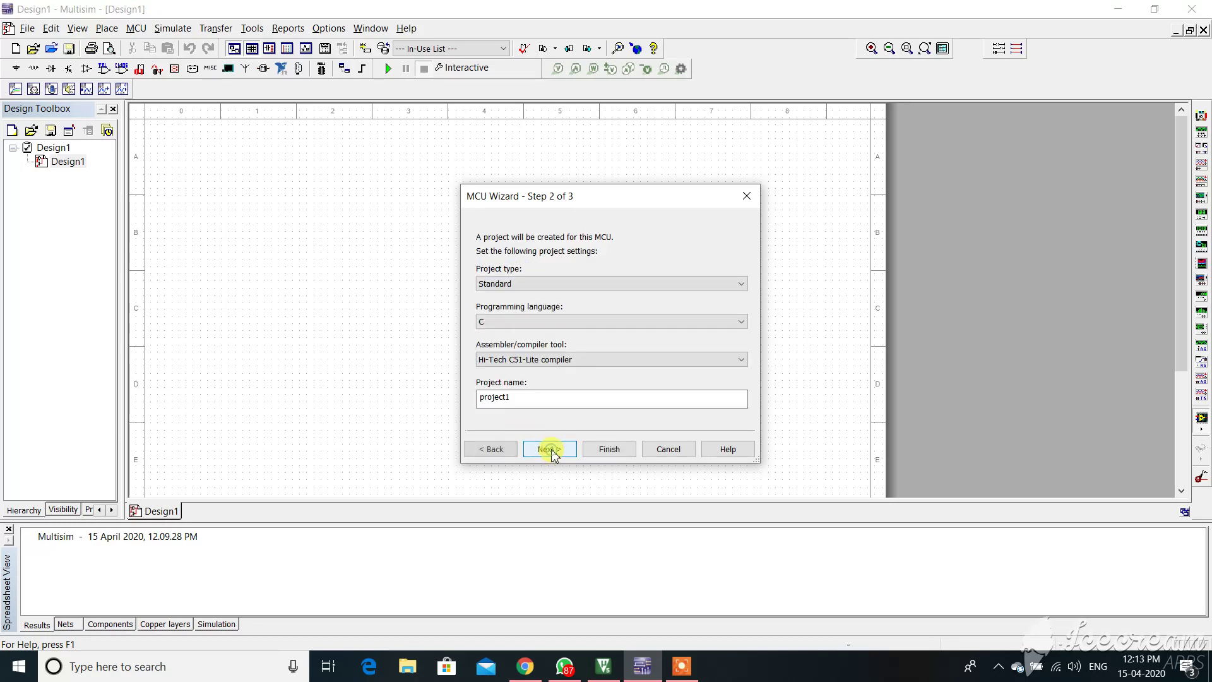
# Keep the Standard project type, choose Assembly, and rename the project to blink led.
pyautogui.click(543, 284)
pyautogui.click(543, 286)
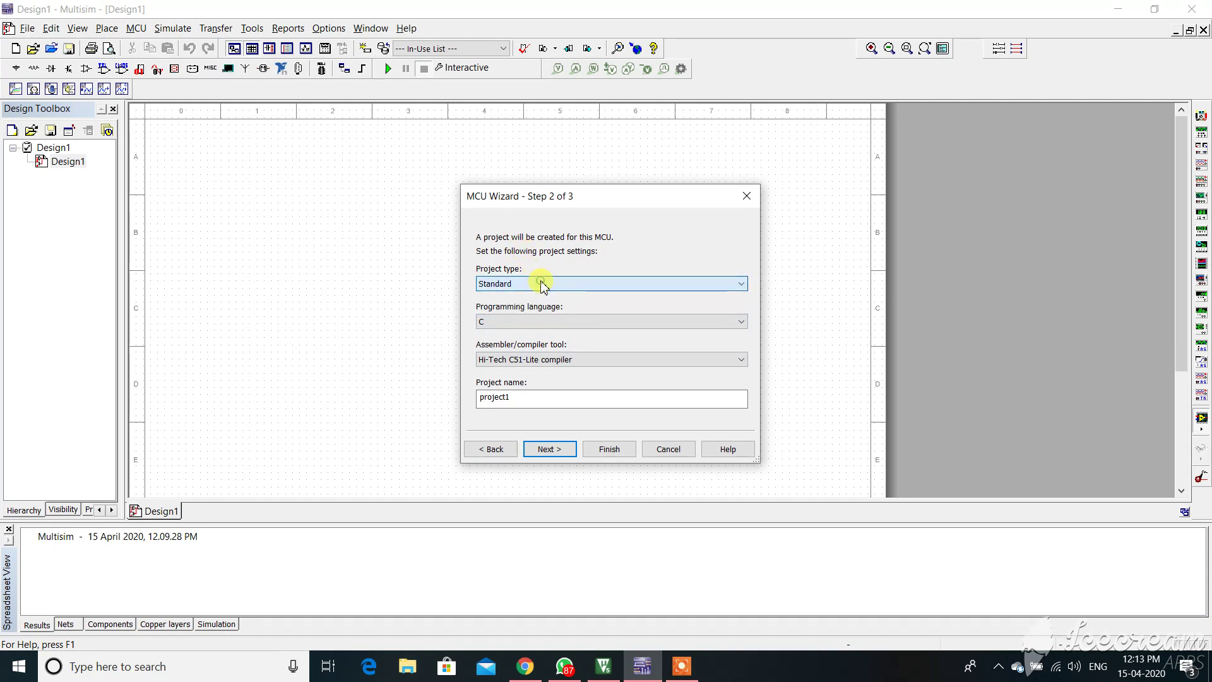
pyautogui.click(540, 324)
pyautogui.click(516, 345)
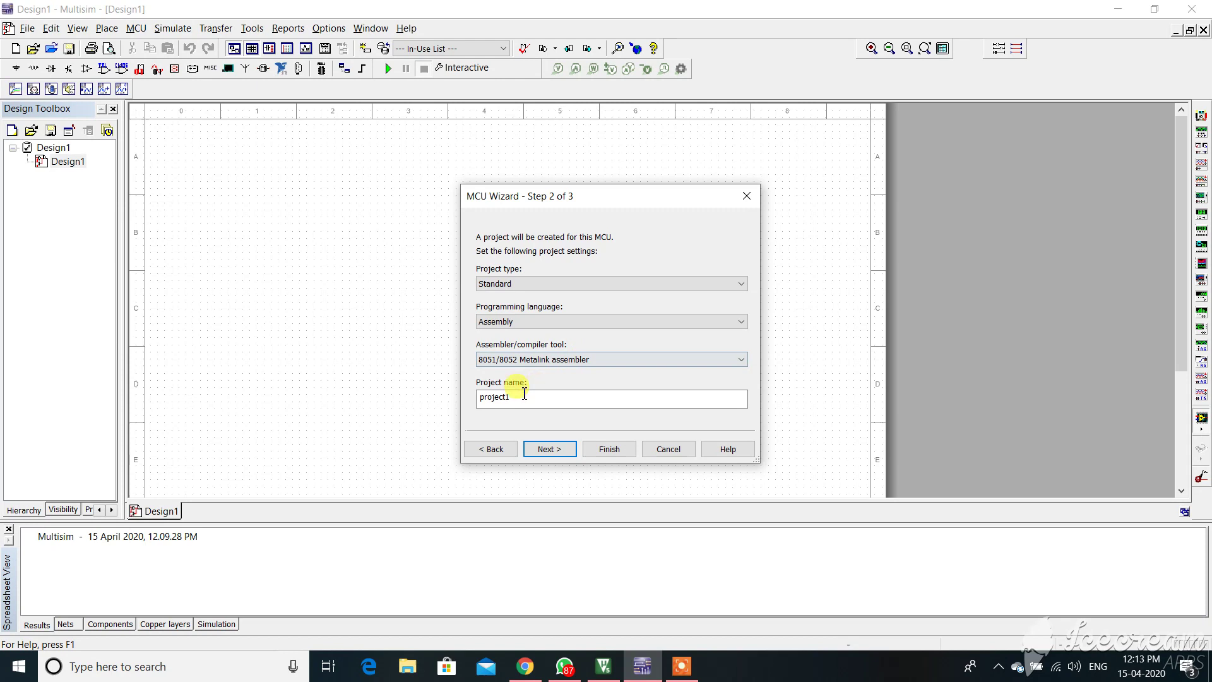
pyautogui.moveTo(523, 398); pyautogui.dragTo(474, 399)
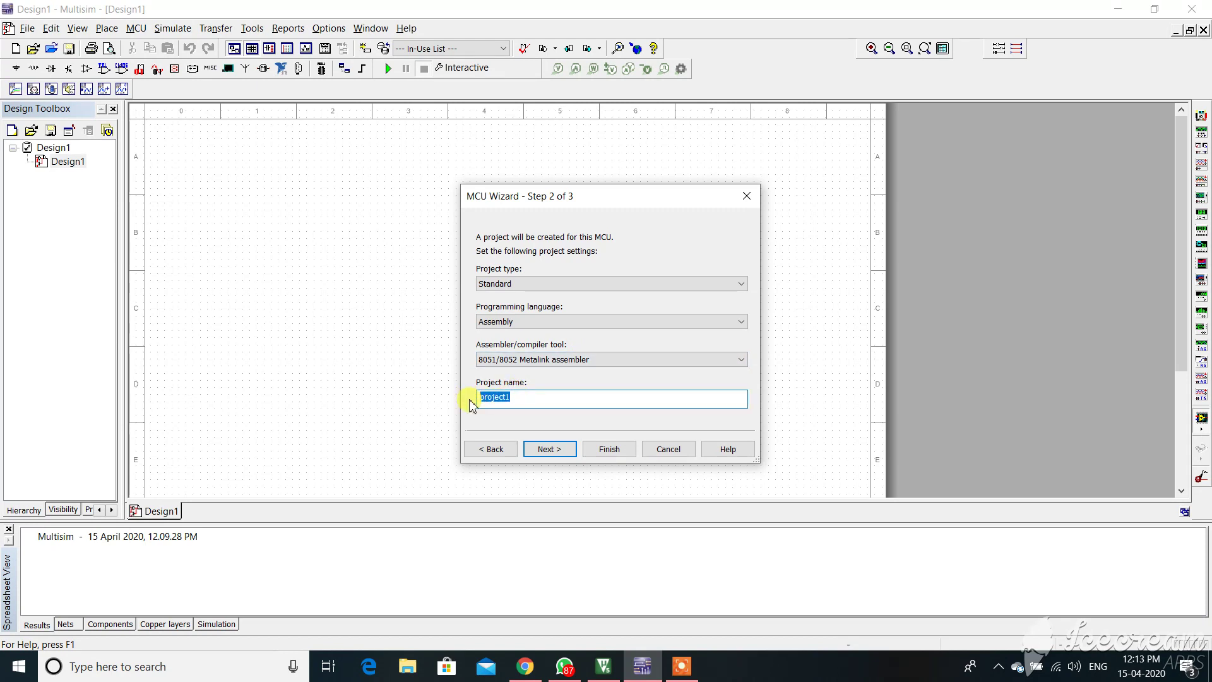
pyautogui.write('blink led')
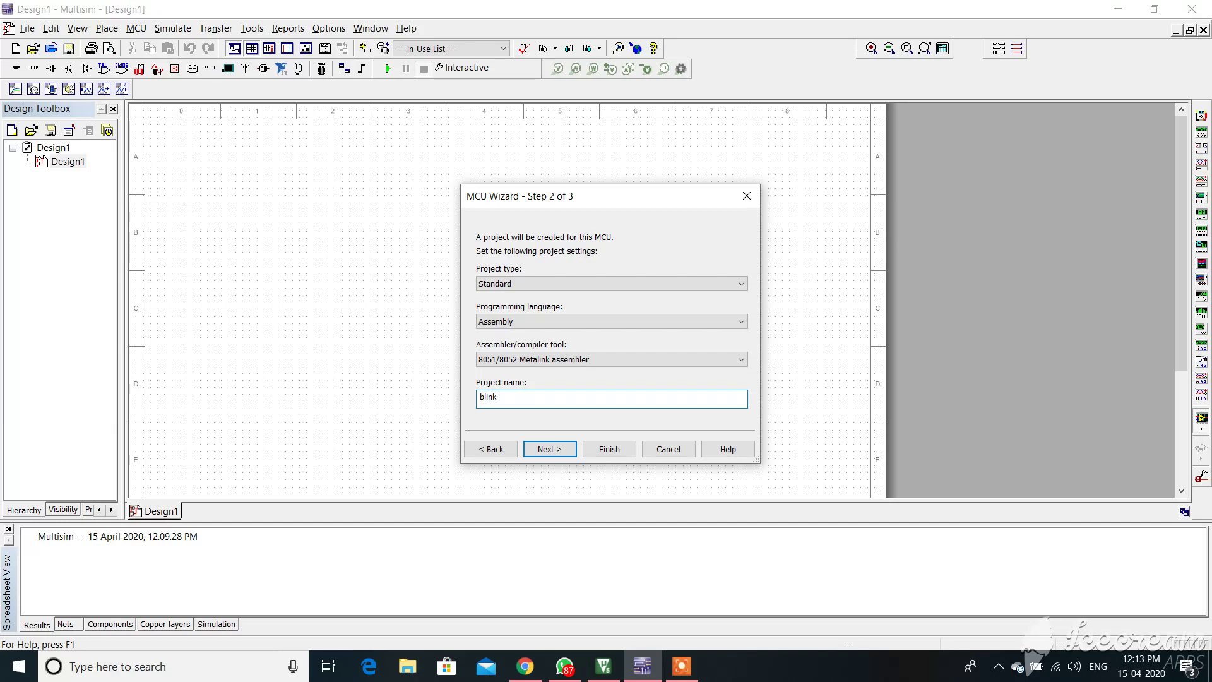
pyautogui.click(549, 451)
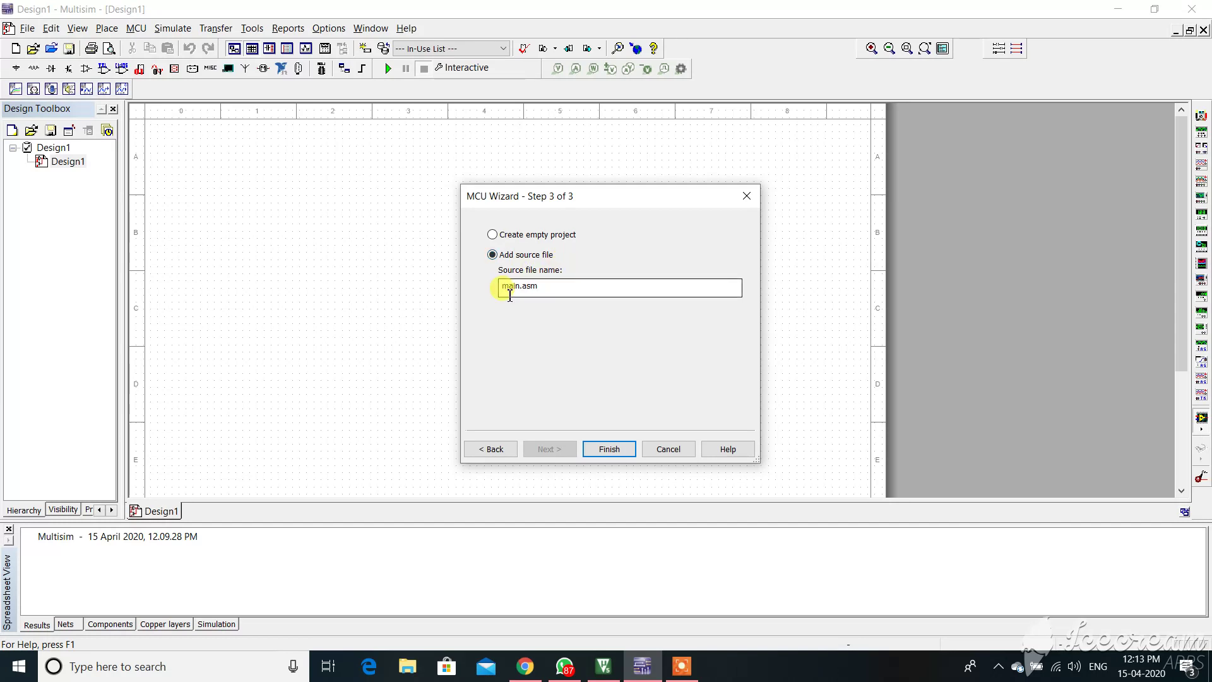
# Finish the MCU Wizard, place a 5.0V VCC supply right of U1, and select a ground part.
pyautogui.click(610, 450)
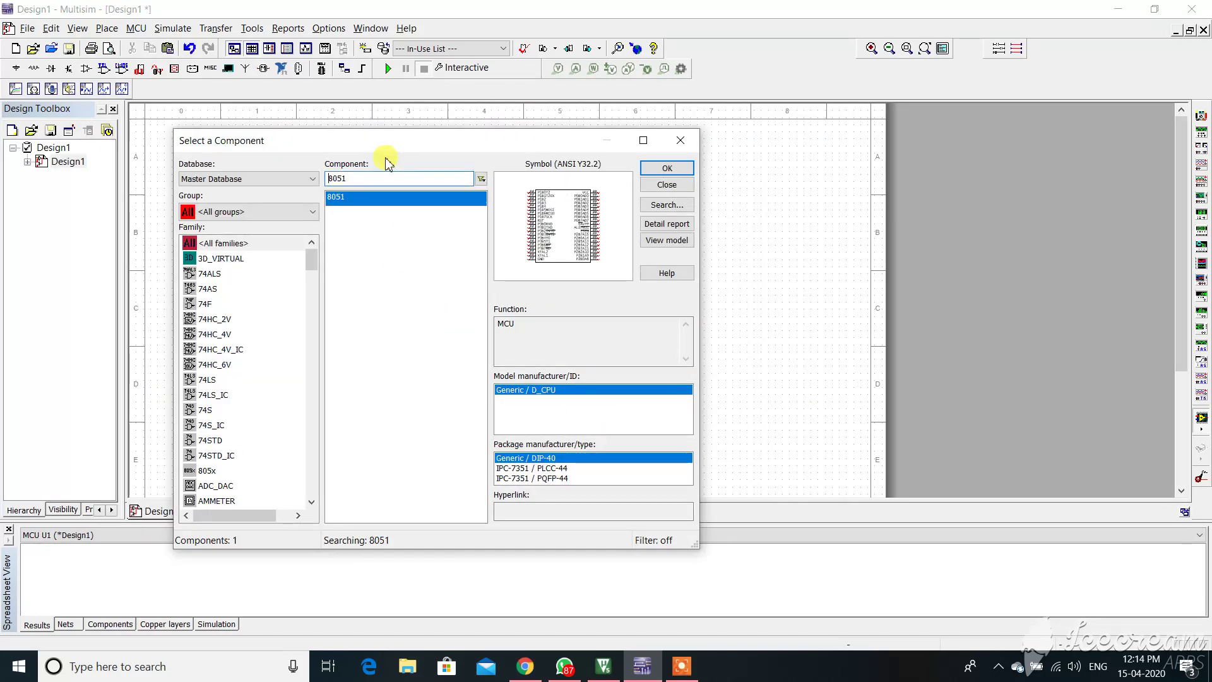
pyautogui.moveTo(411, 142); pyautogui.dragTo(511, 186)
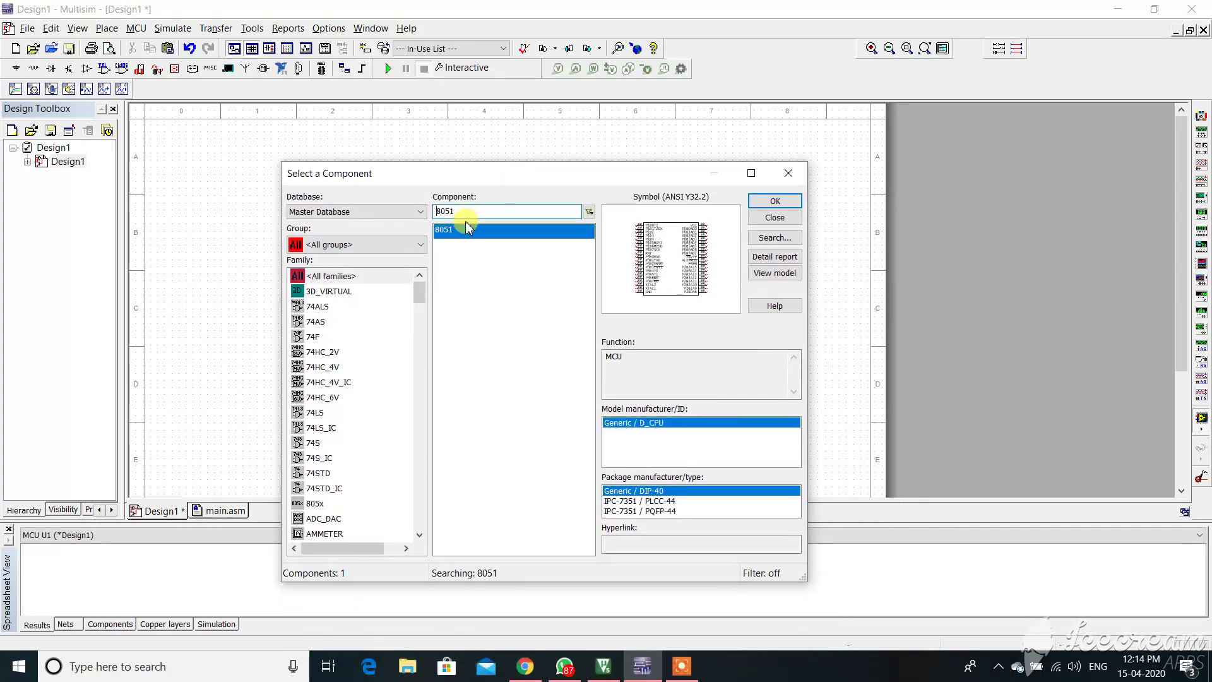
pyautogui.doubleClick(465, 211)
pyautogui.write('V')
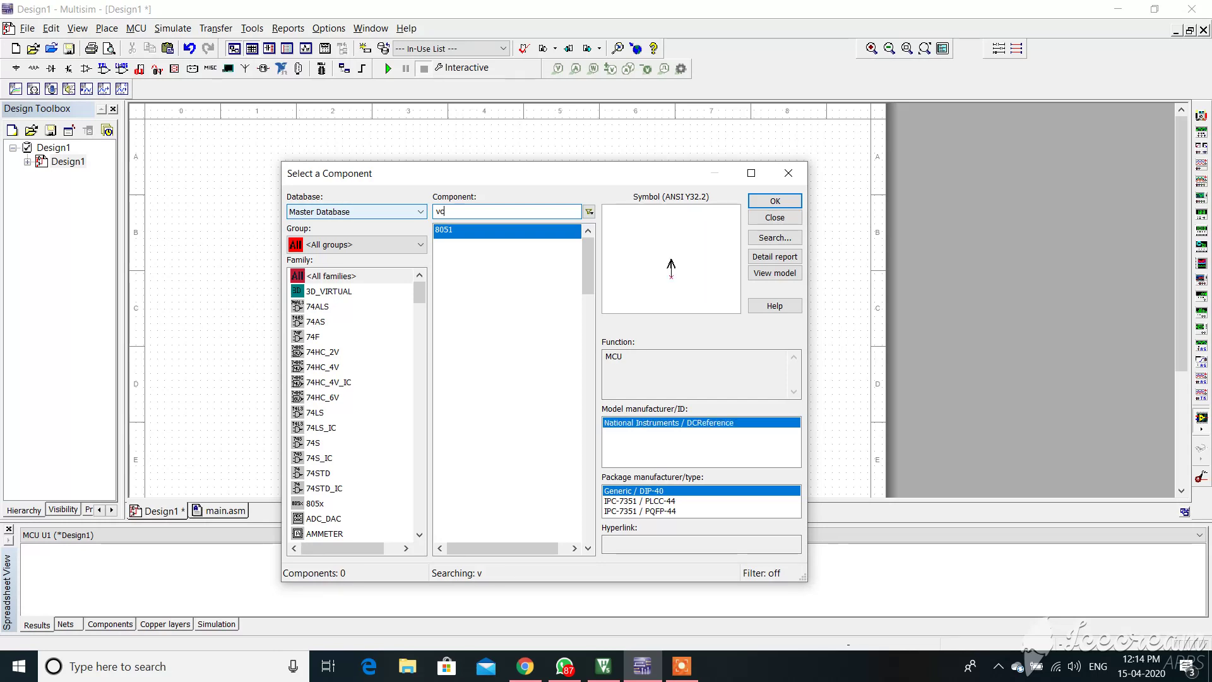
pyautogui.write('cc')
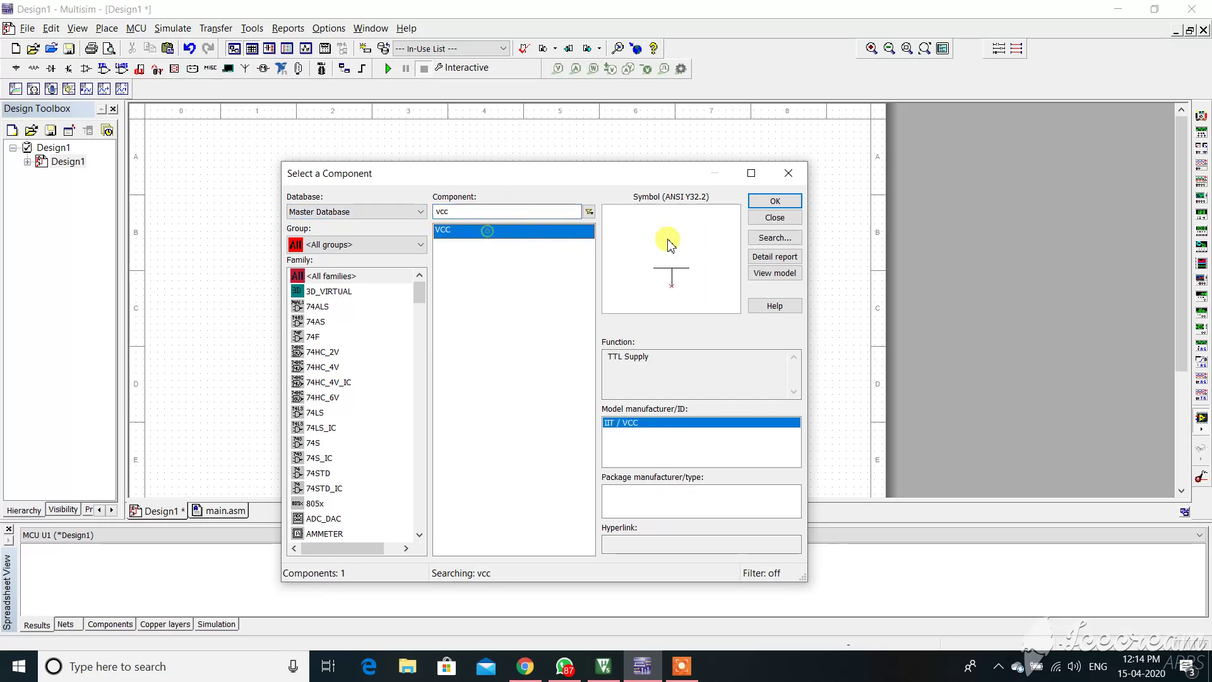
pyautogui.click(777, 201)
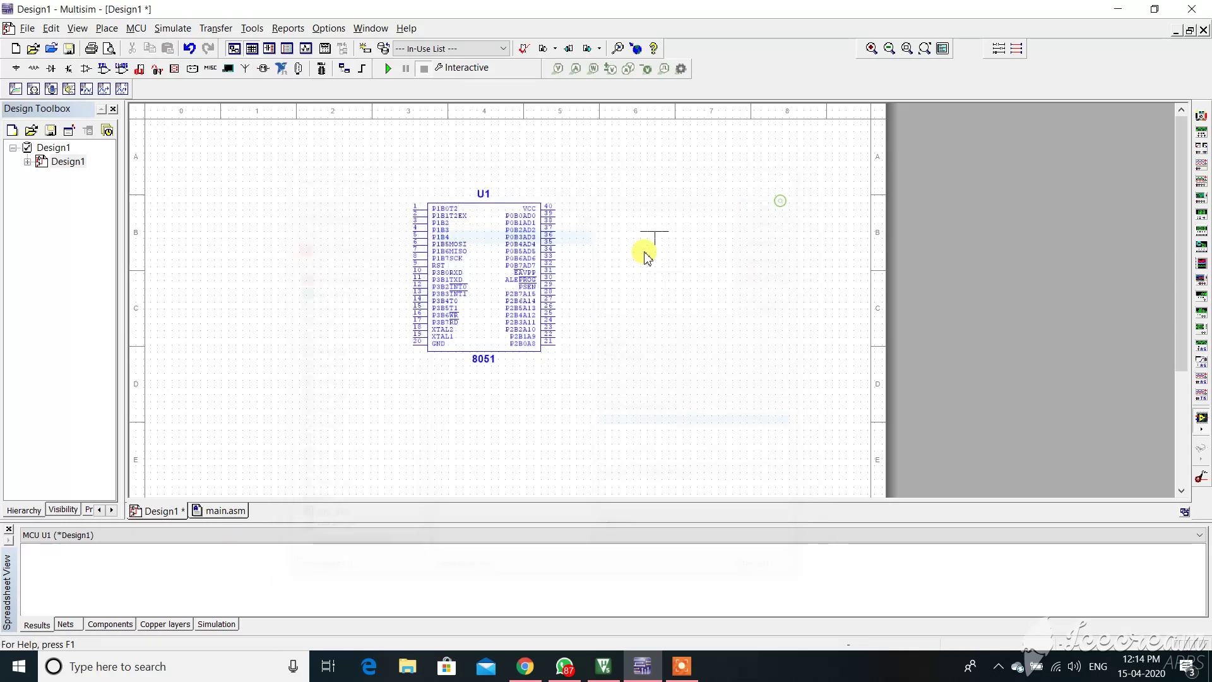
pyautogui.click(622, 206)
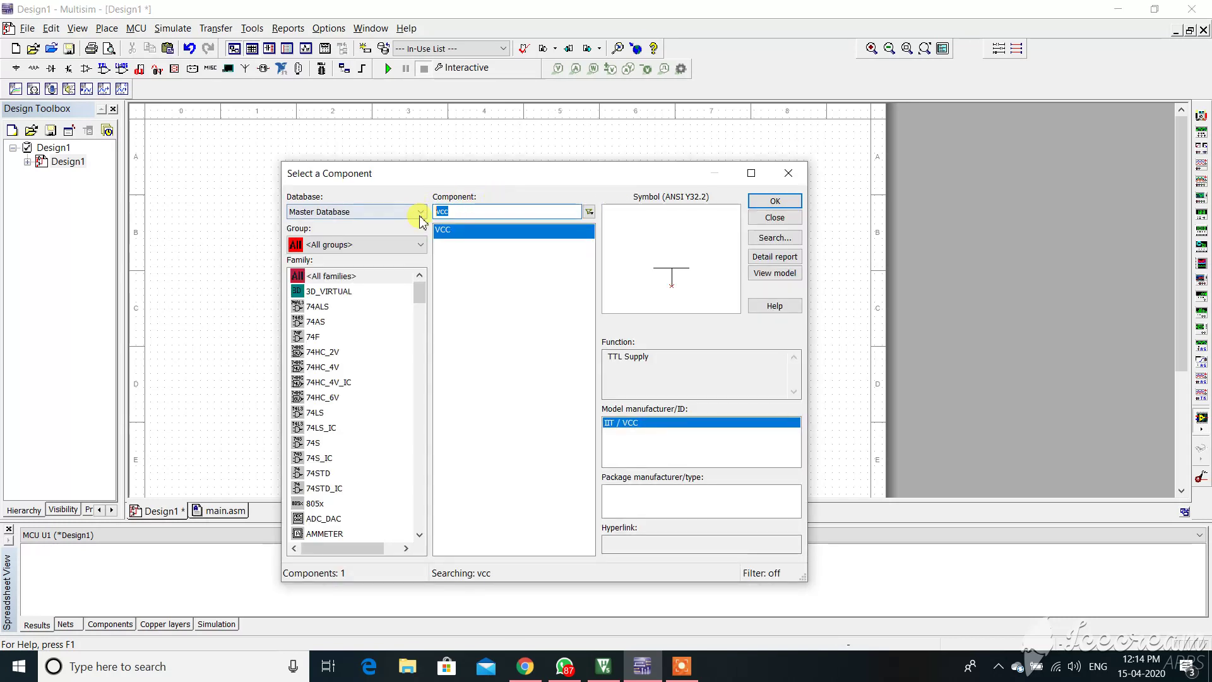
pyautogui.write('gr')
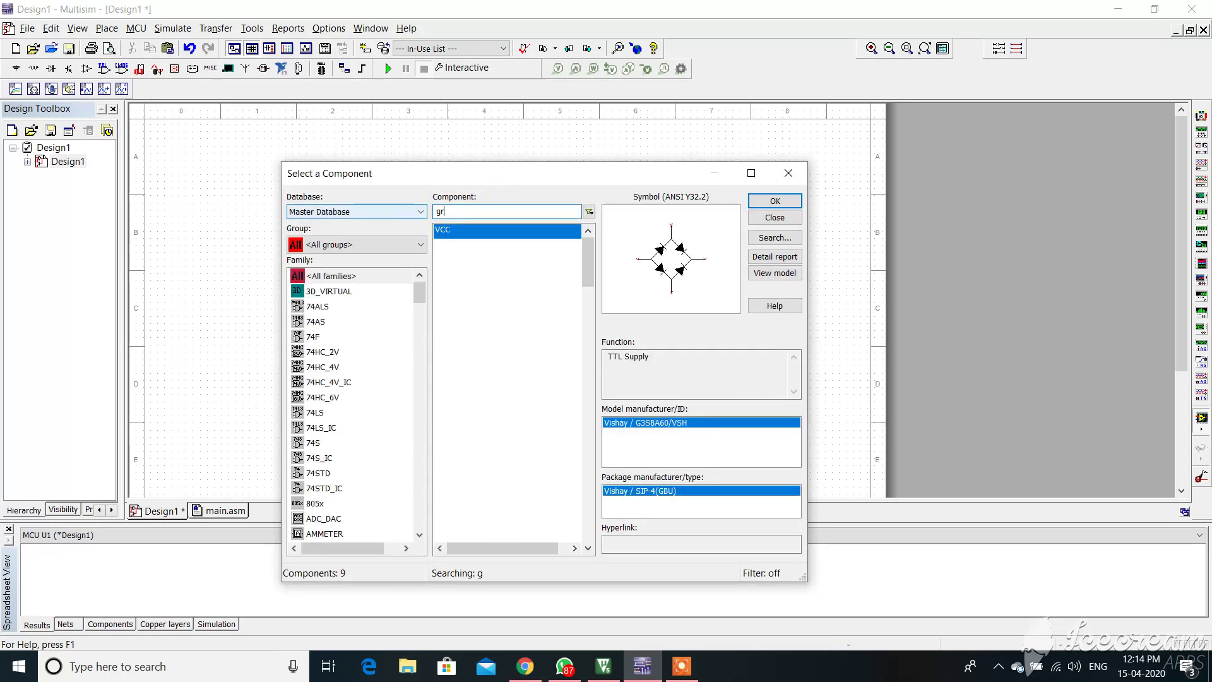
pyautogui.write('oun')
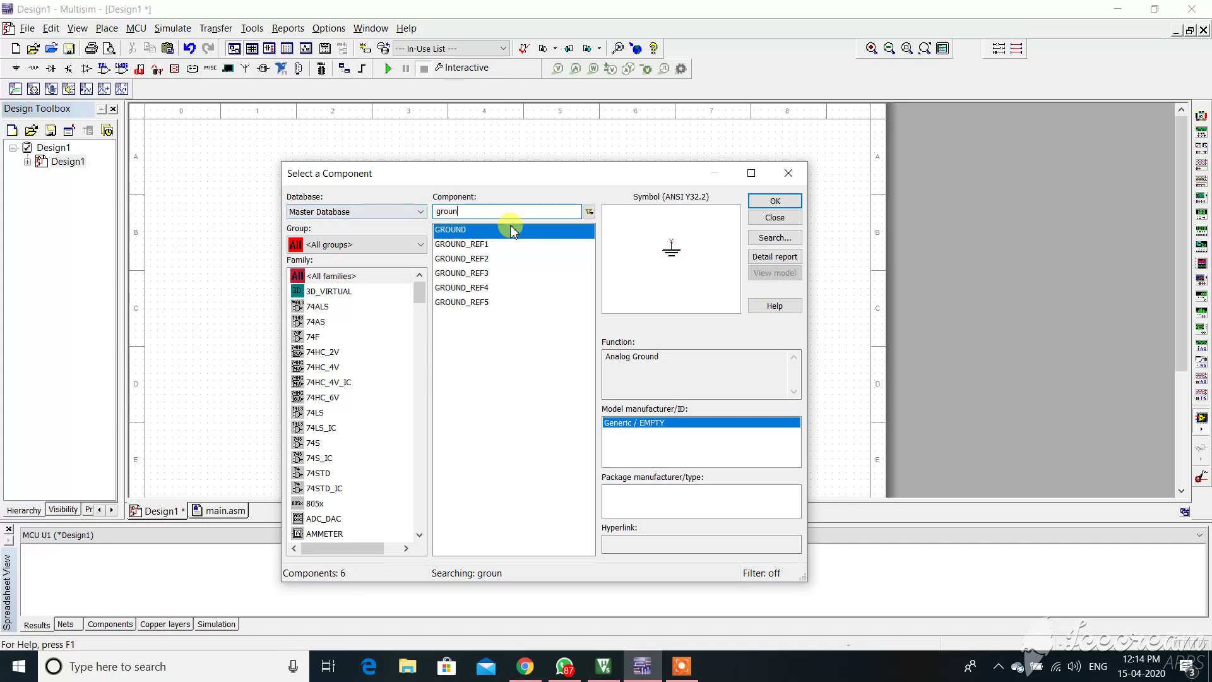
pyautogui.click(776, 201)
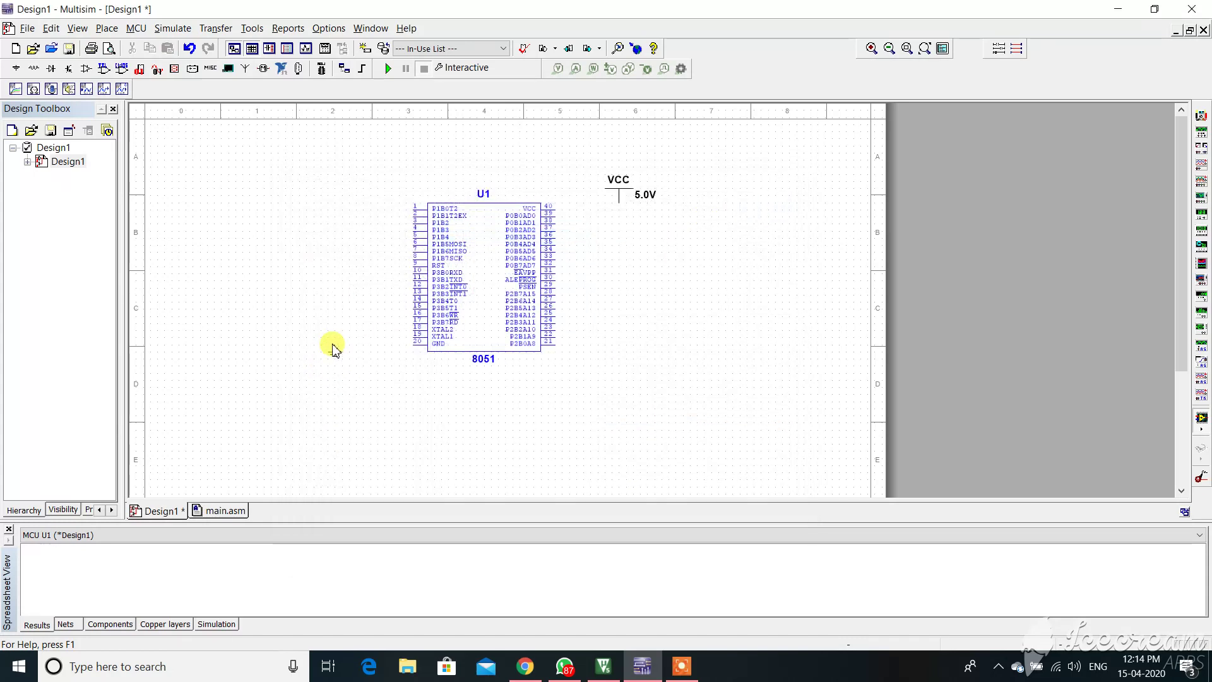
# Place the ground left of U1 and a PROBE_DIG_ORANGE probe X1 to its right.
pyautogui.click(333, 352)
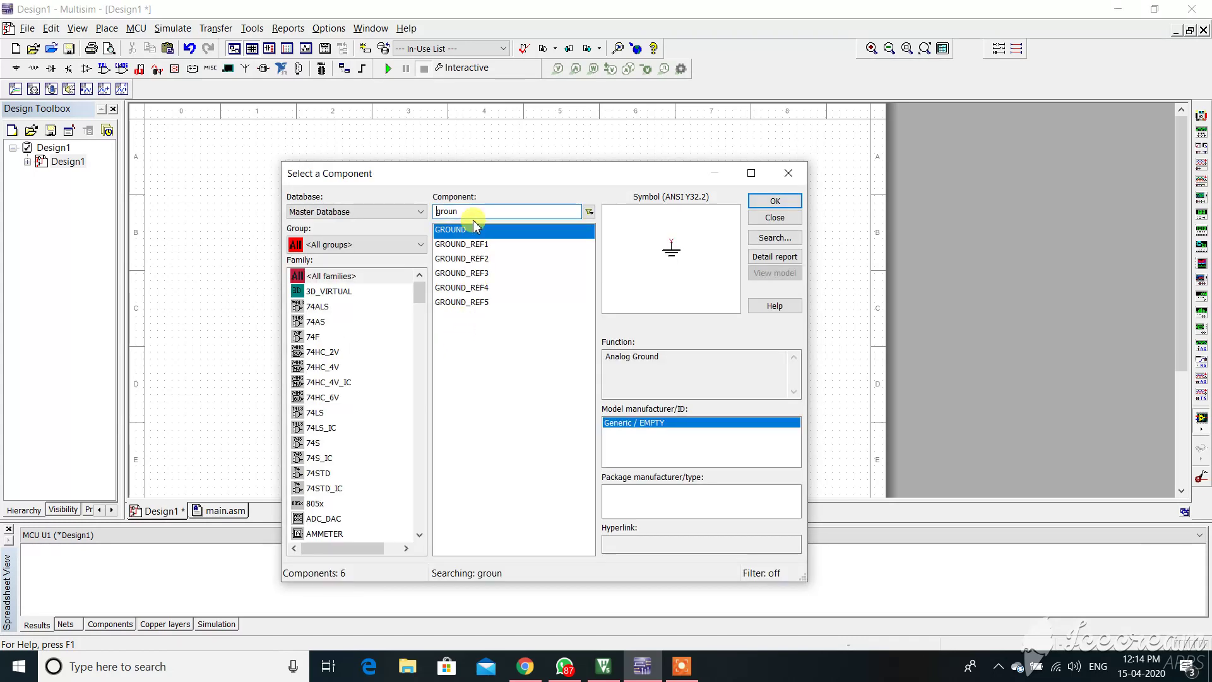
pyautogui.doubleClick(446, 211)
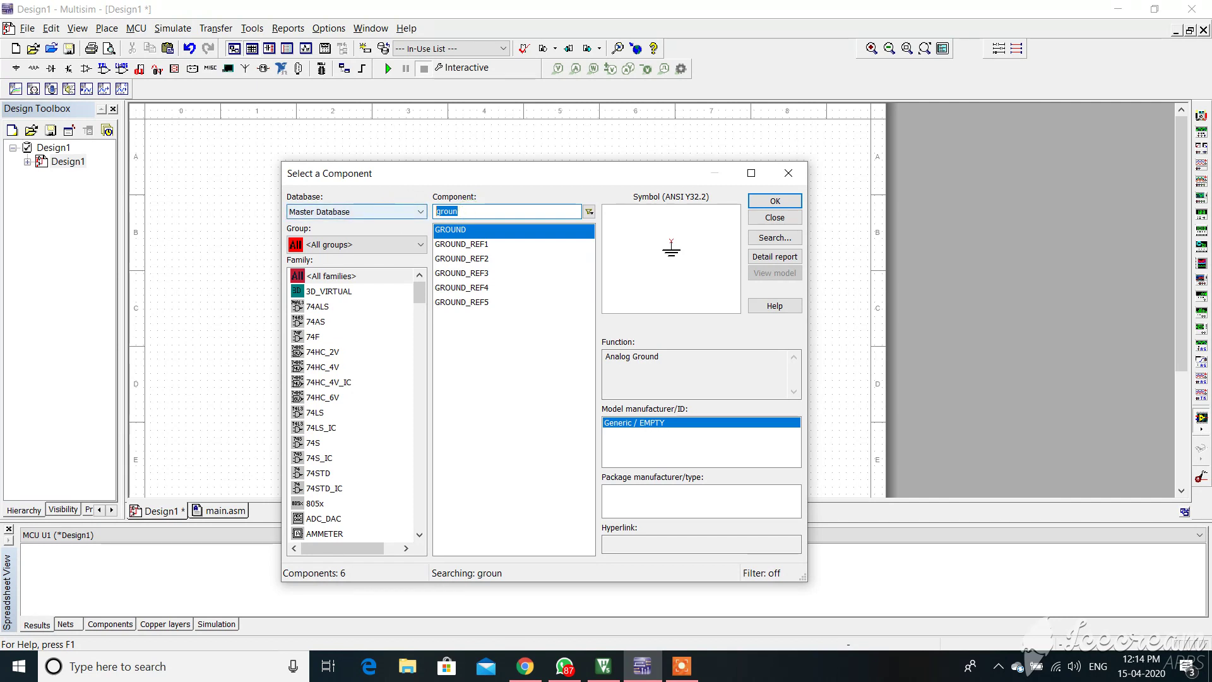
pyautogui.write('prob')
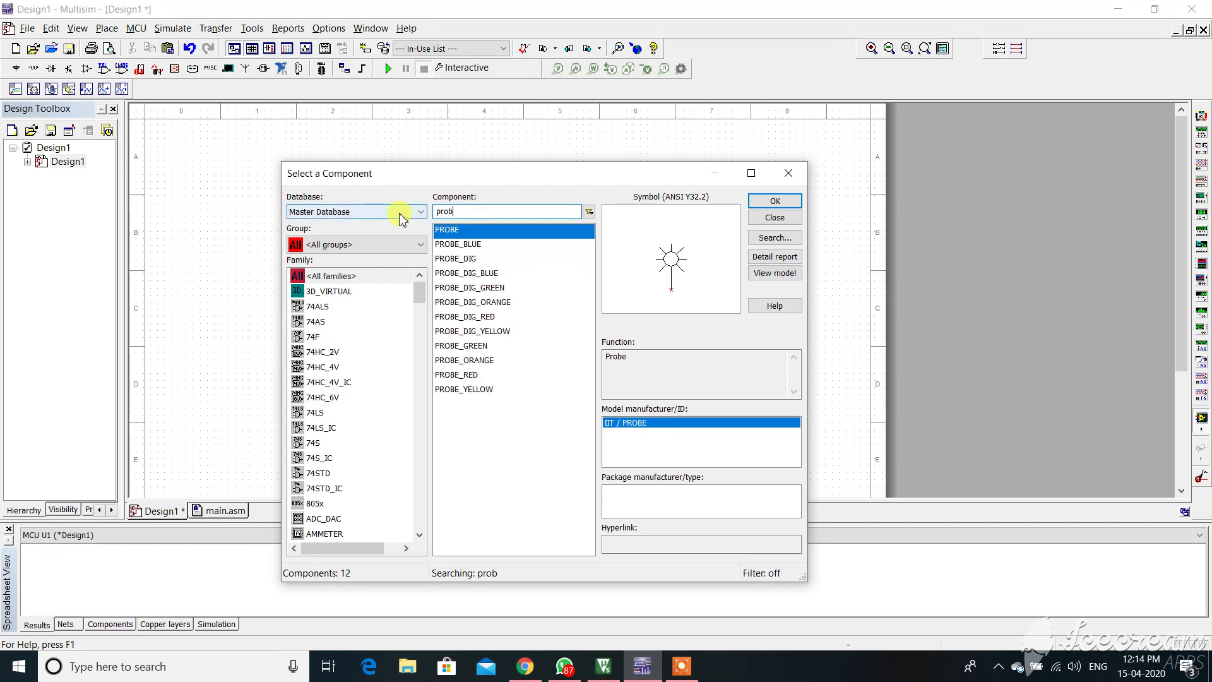
pyautogui.click(469, 304)
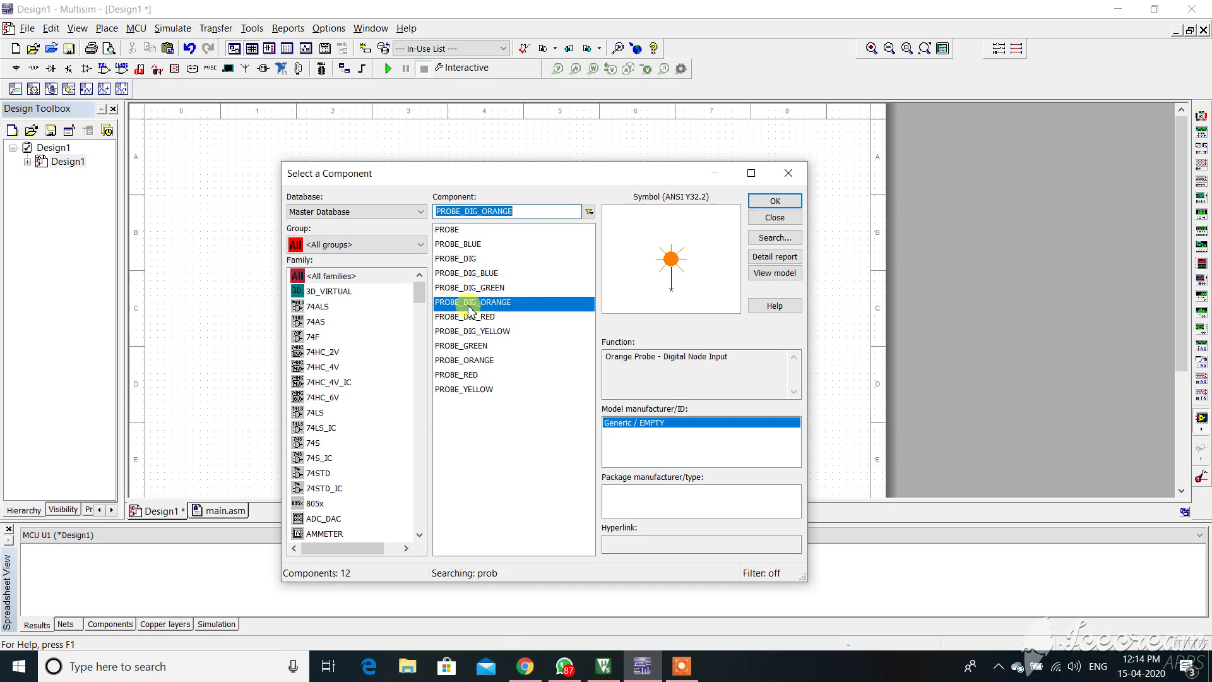
pyautogui.click(774, 201)
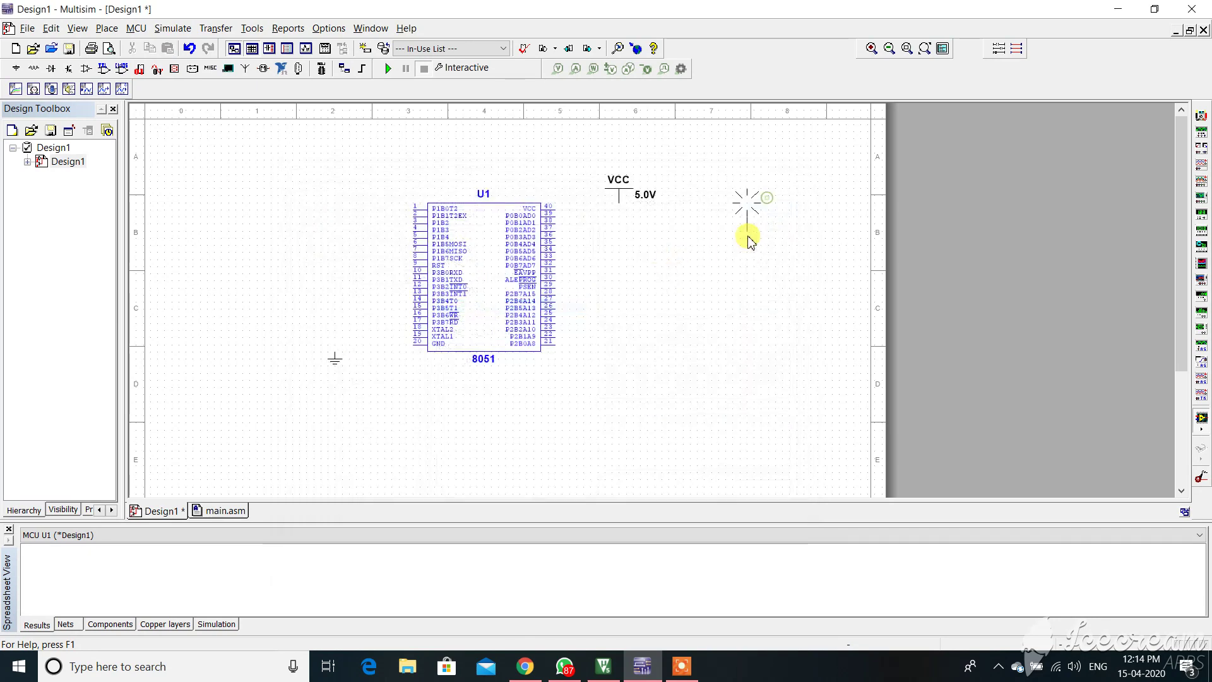
pyautogui.click(599, 296)
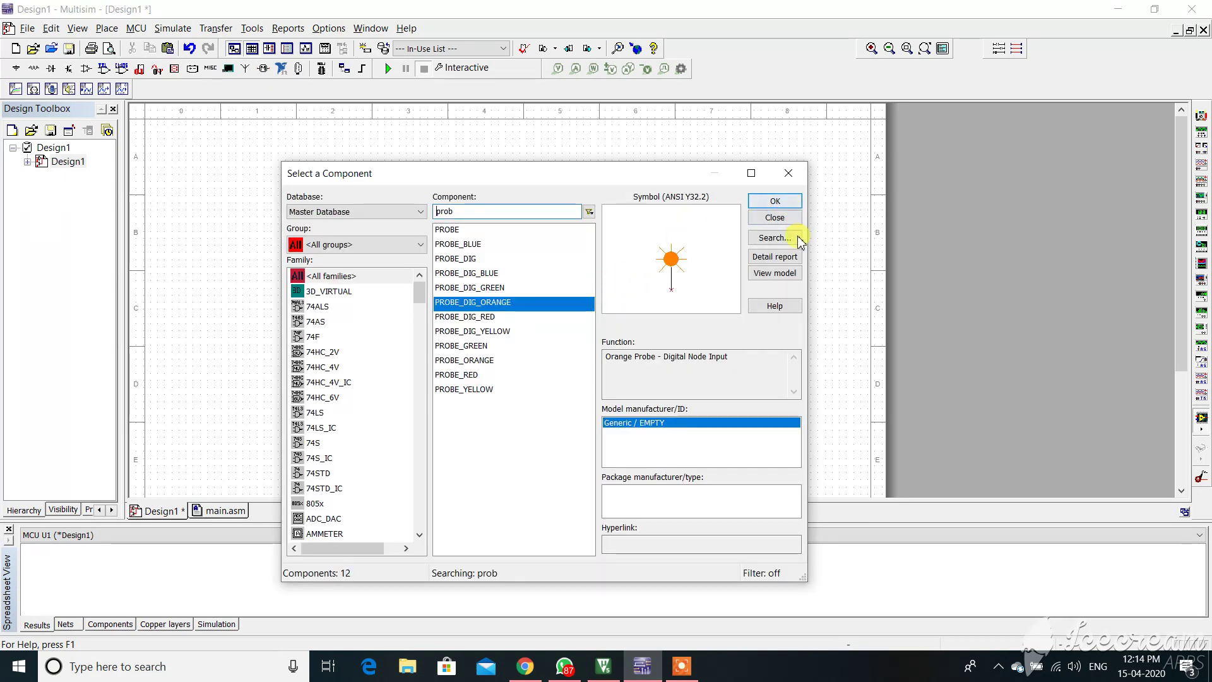
pyautogui.click(775, 218)
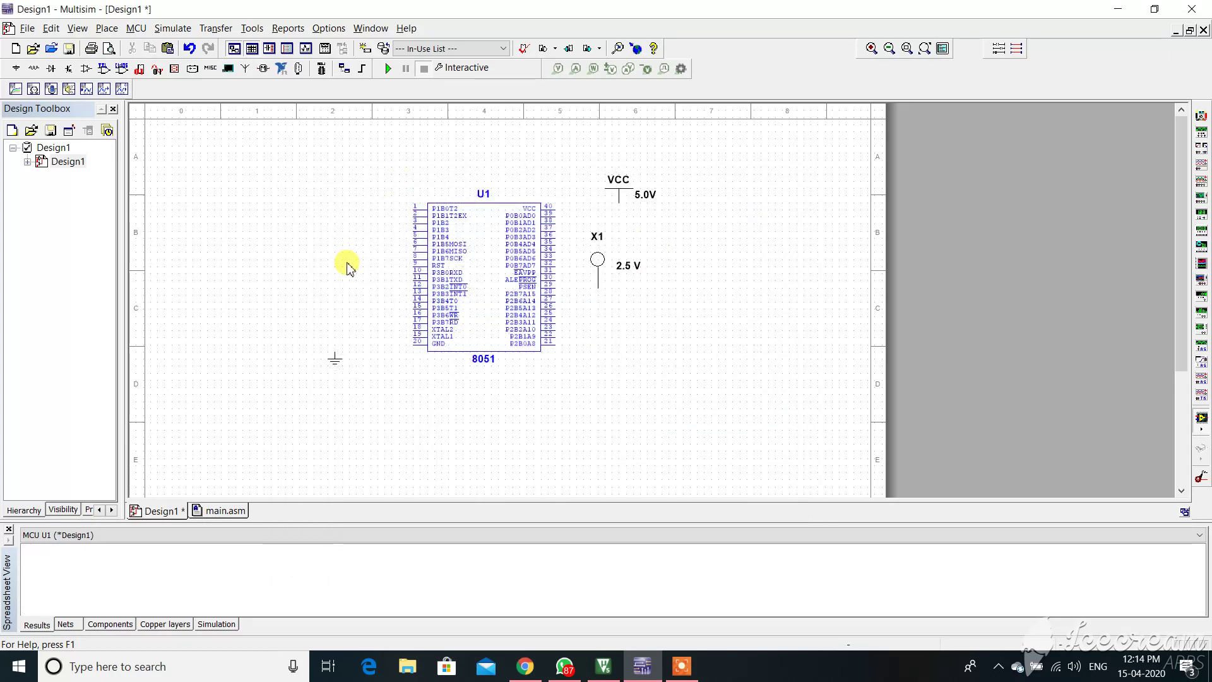
# Wire U1 pin 40 to the VCC supply and pin 20 to the ground symbol.
pyautogui.click(557, 212)
pyautogui.click(619, 202)
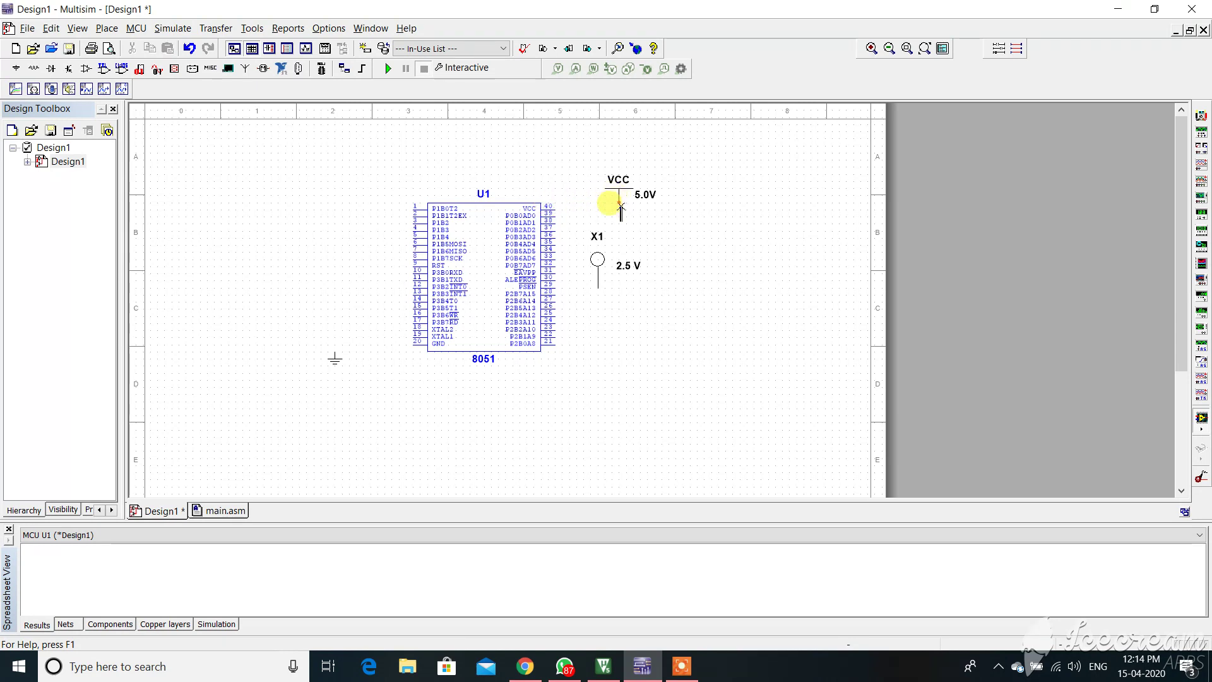
pyautogui.click(417, 343)
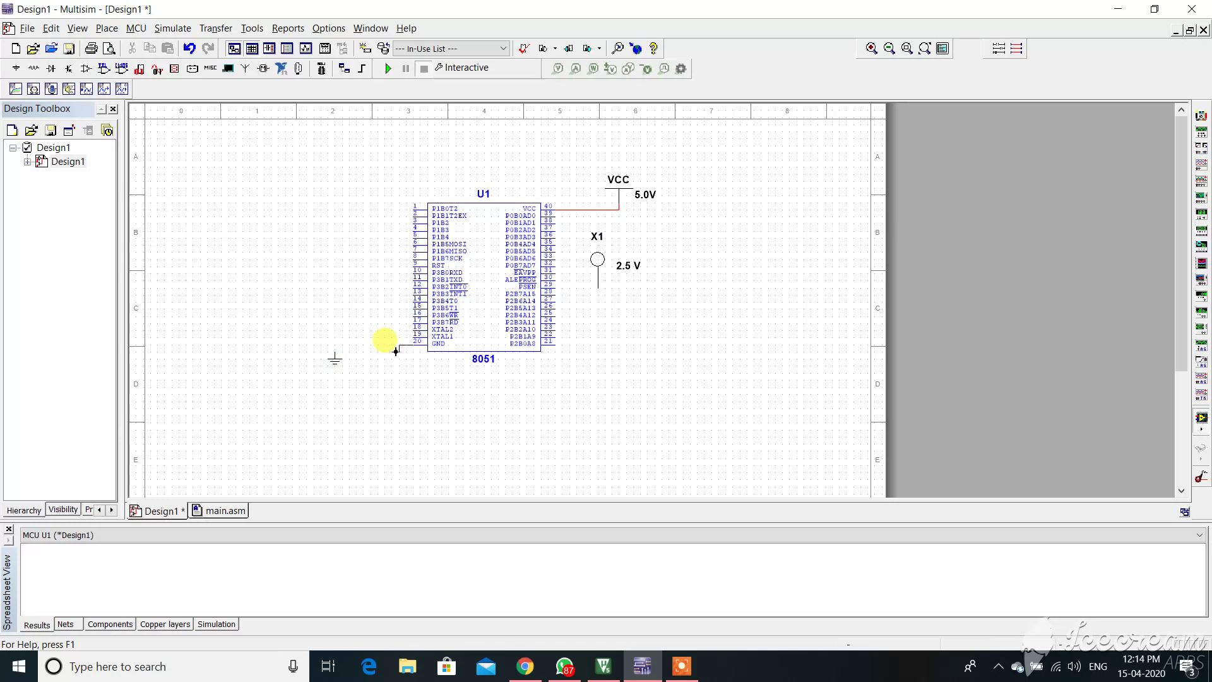
pyautogui.click(331, 354)
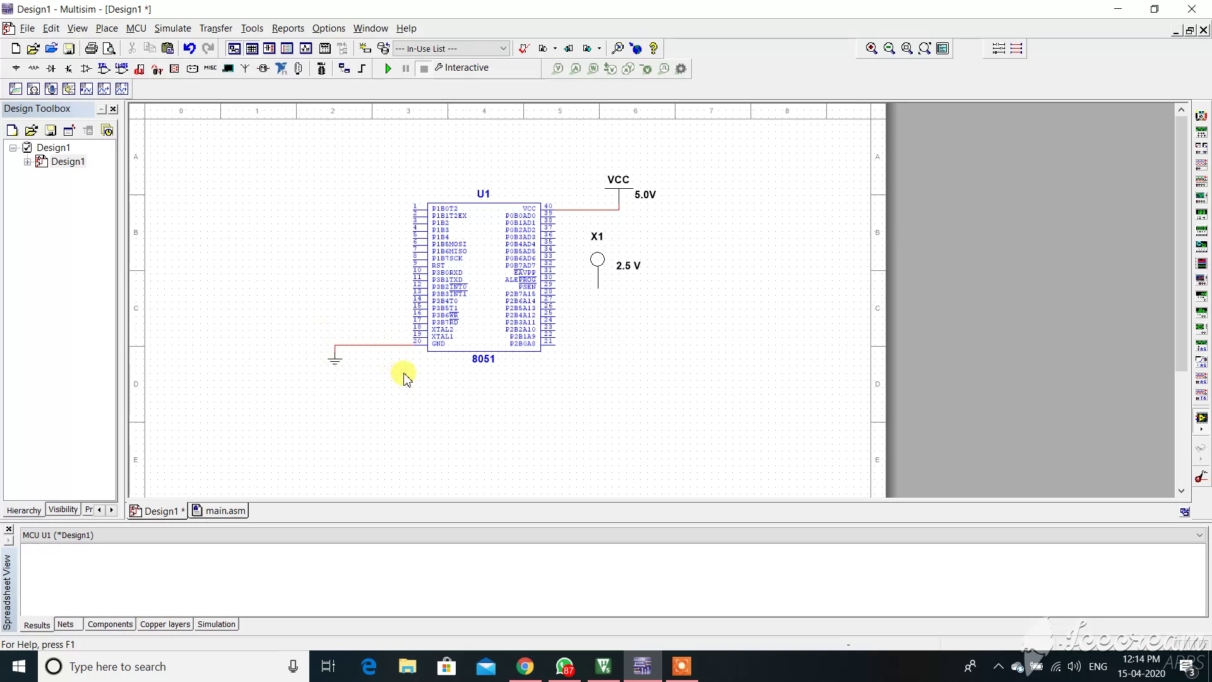